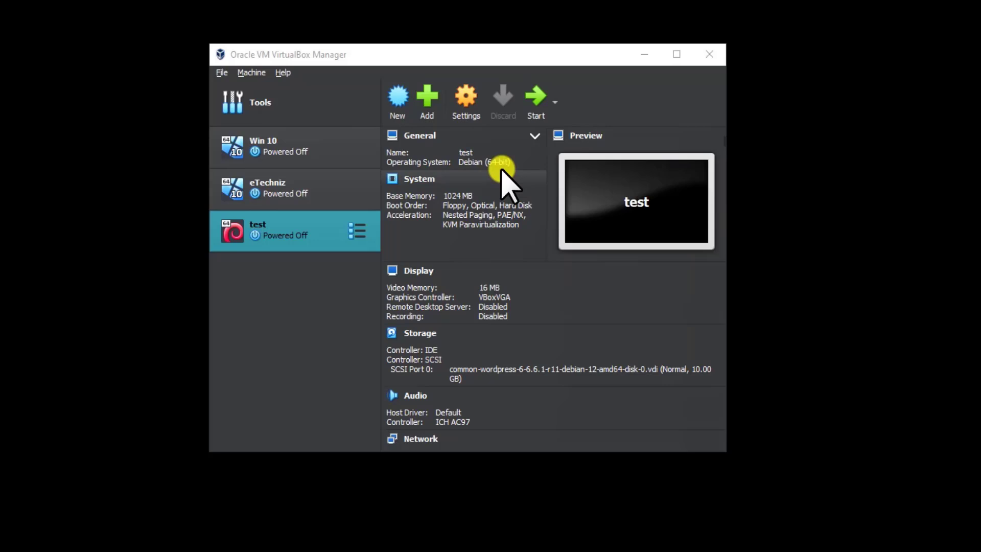
Step: Create a new machine named windows 10 using the Win10_22H2 English ISO
left_click(398, 99)
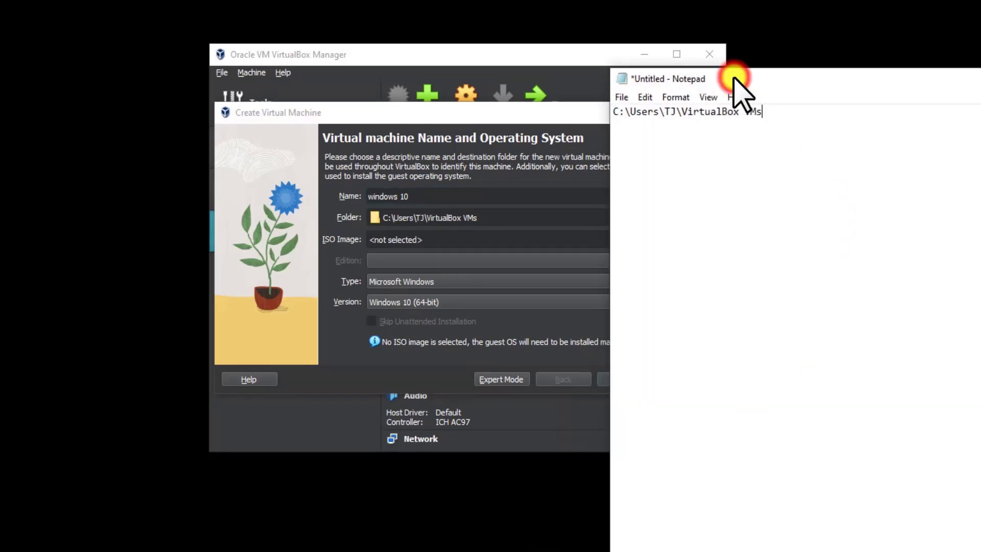
left_click_drag(732, 83, 870, 85)
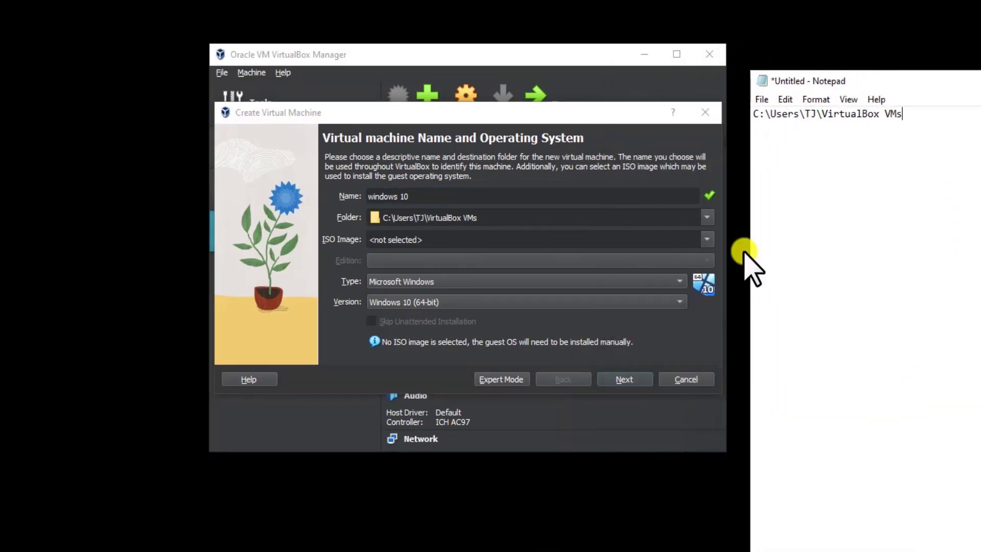
left_click(706, 239)
left_click(537, 291)
left_click(707, 239)
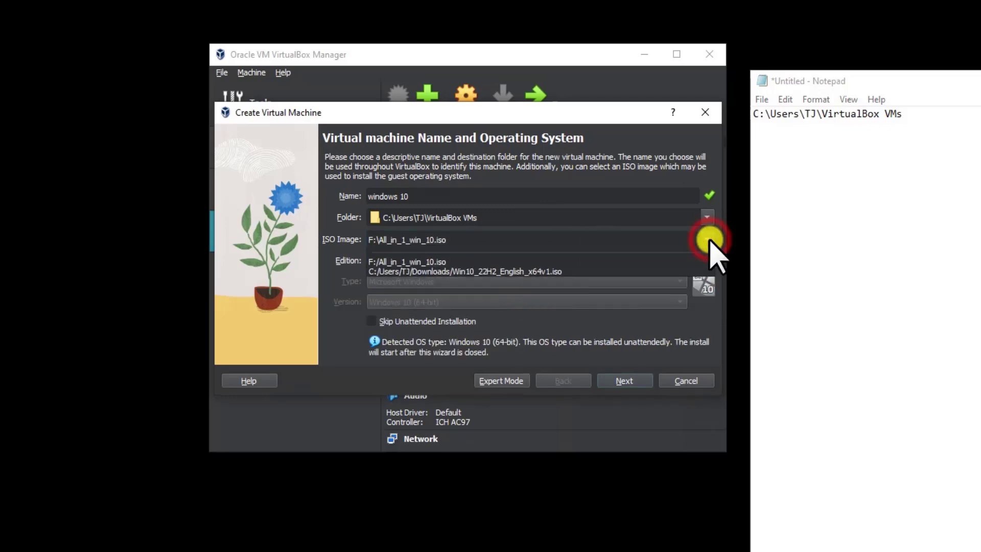
left_click(586, 292)
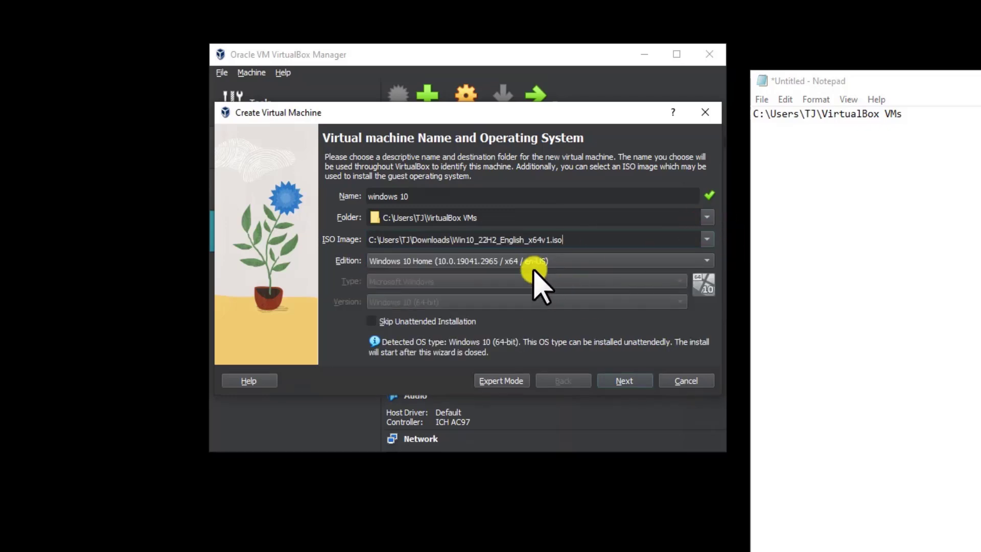
Step: Choose the Windows 10 Pro edition and continue to unattended setup
left_click(469, 261)
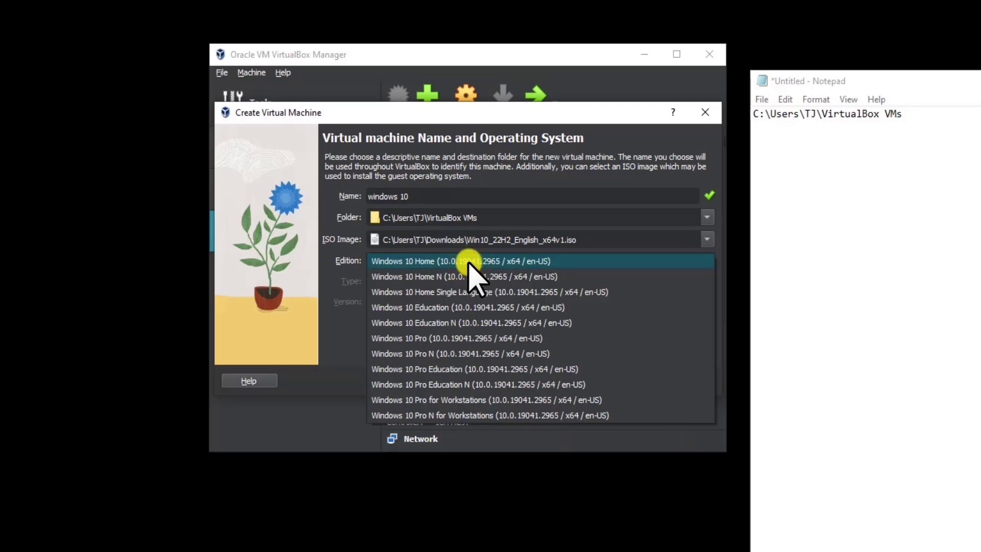
left_click(451, 338)
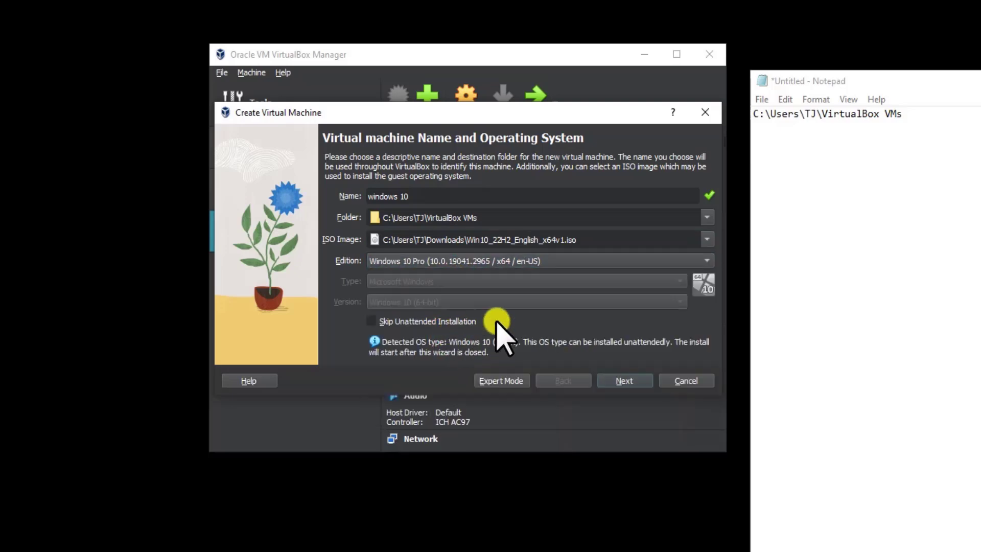
left_click(624, 382)
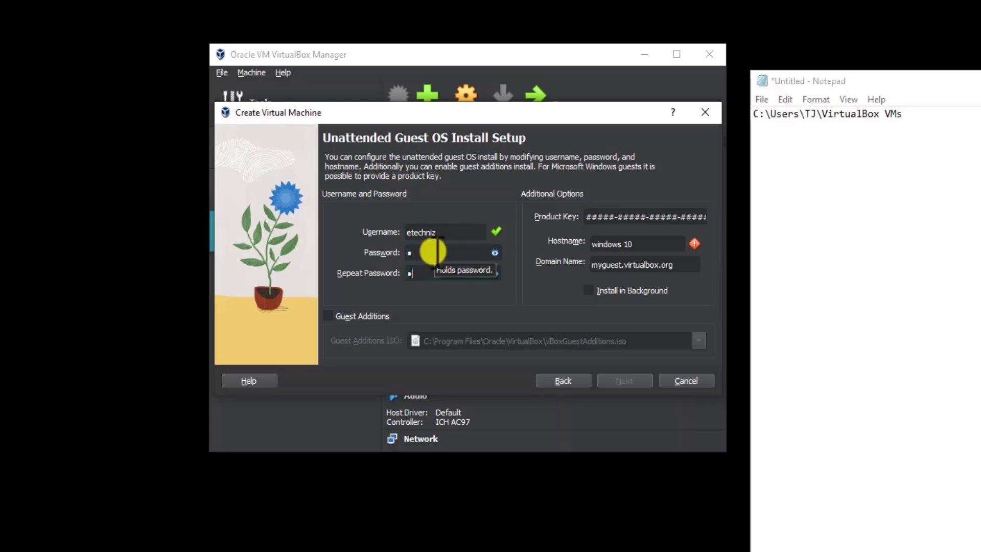
Step: Remove the space so the hostname reads windows10, then continue to hardware
left_click(623, 244)
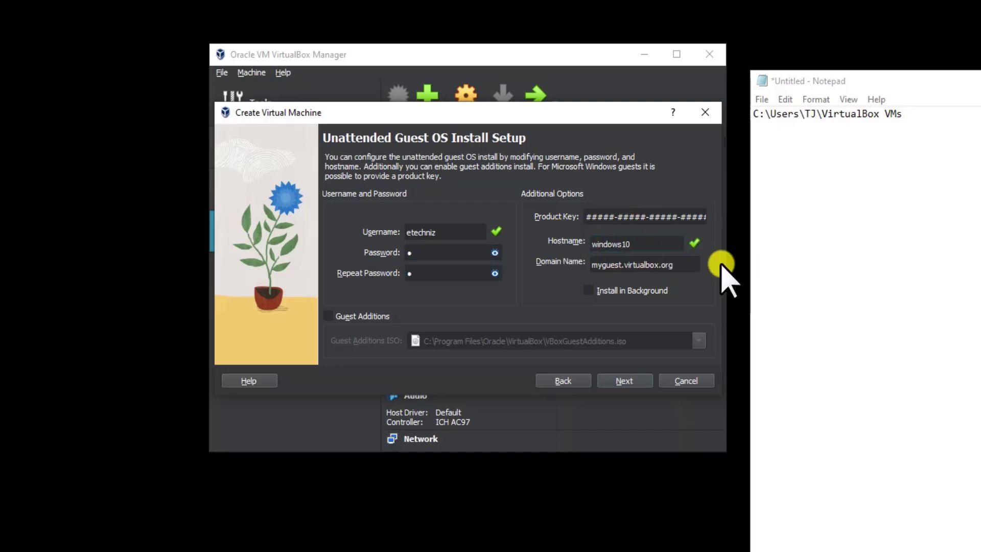
left_click(639, 382)
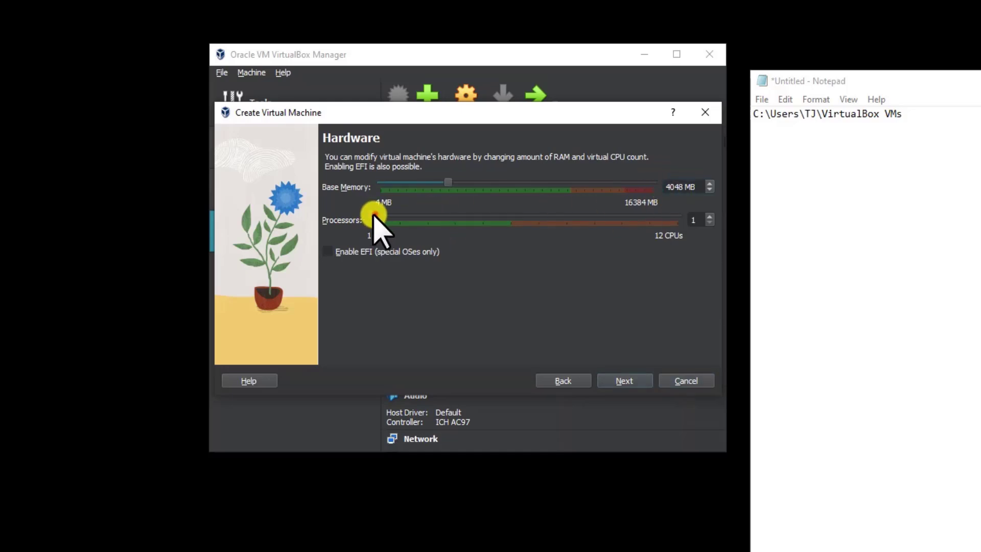
Step: Give the machine 4048 MB base memory and 2 processors
left_click_drag(375, 218, 427, 220)
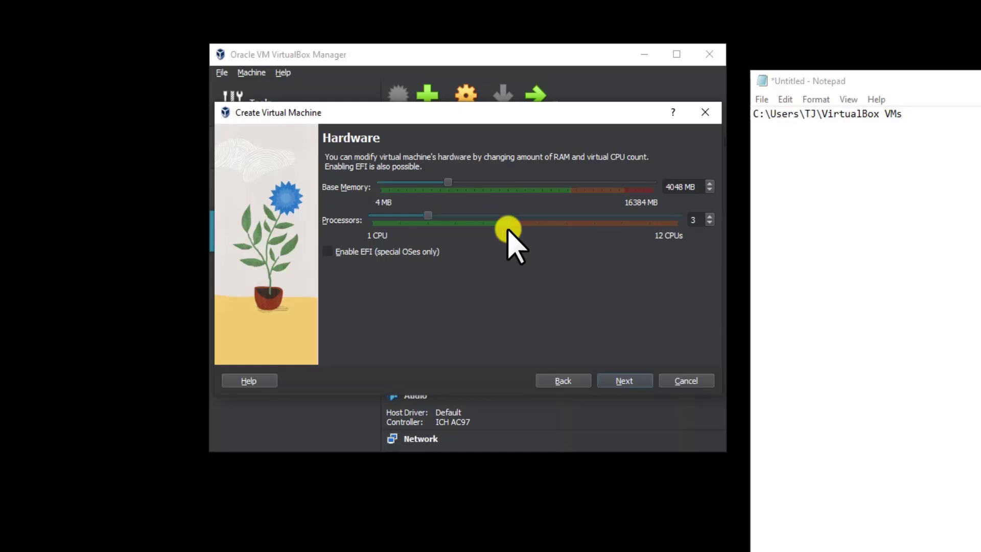
double_click(695, 221)
type("2")
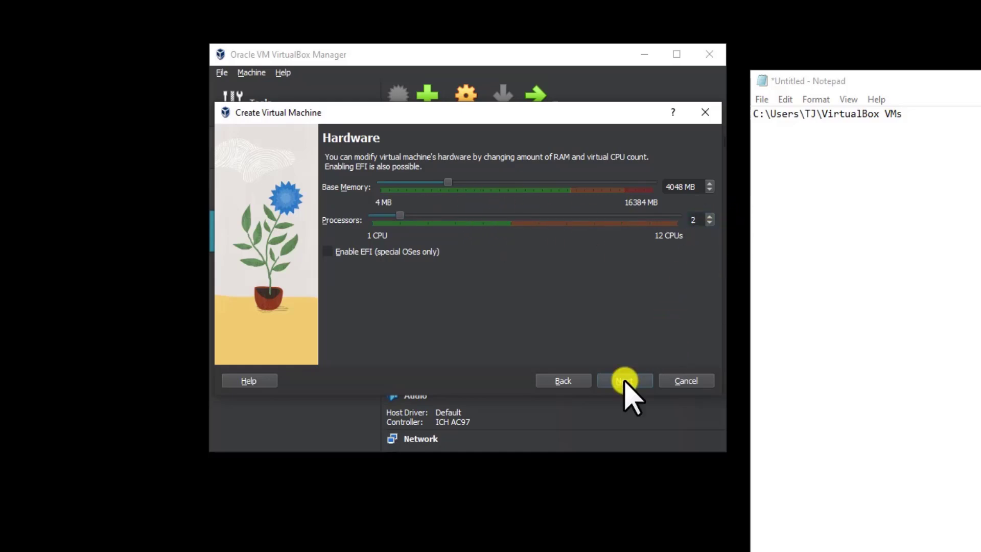
left_click(626, 381)
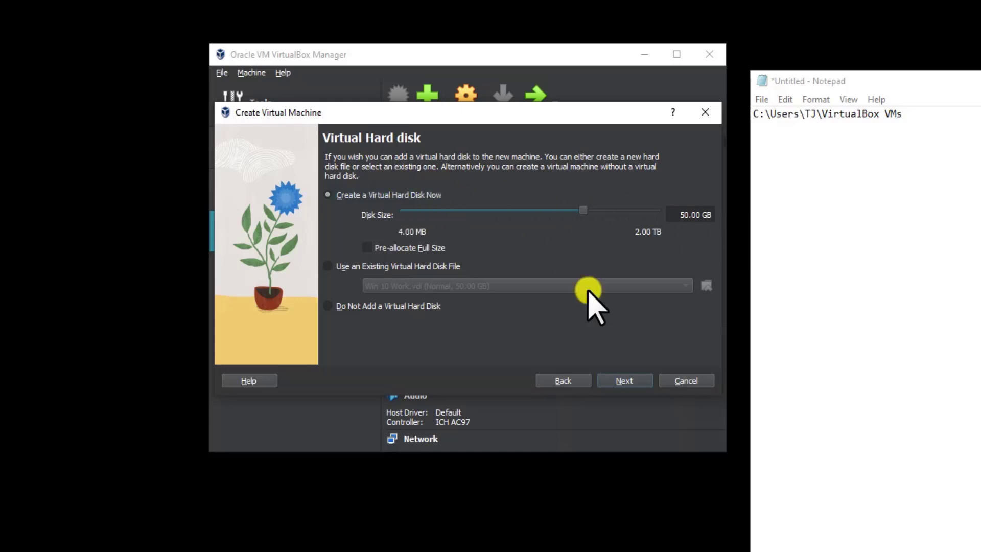
Step: Keep the 50 GB virtual disk, create the machine and start it
left_click(626, 381)
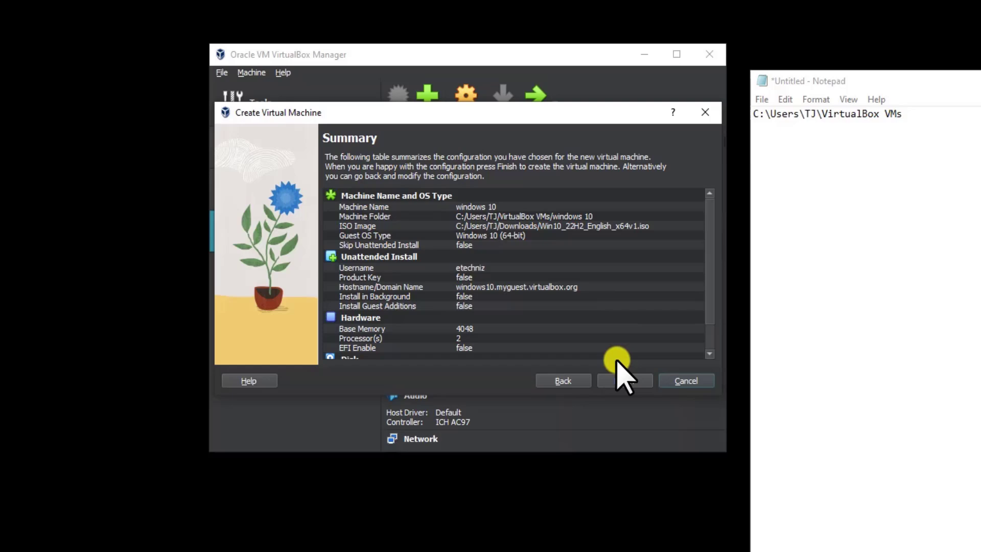
left_click(626, 381)
double_click(276, 267)
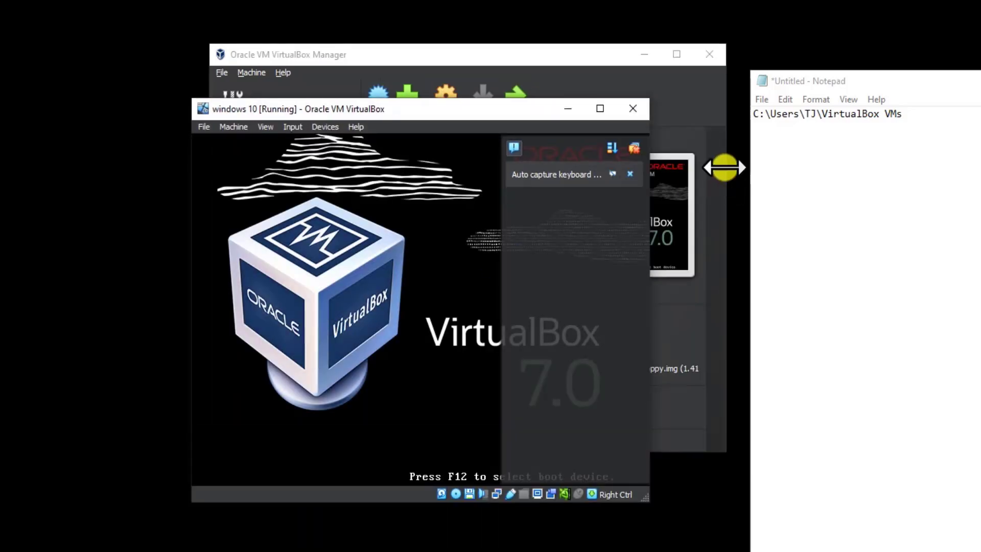
Step: Power off the windows 10 VM after Setup's product key error
left_click(633, 149)
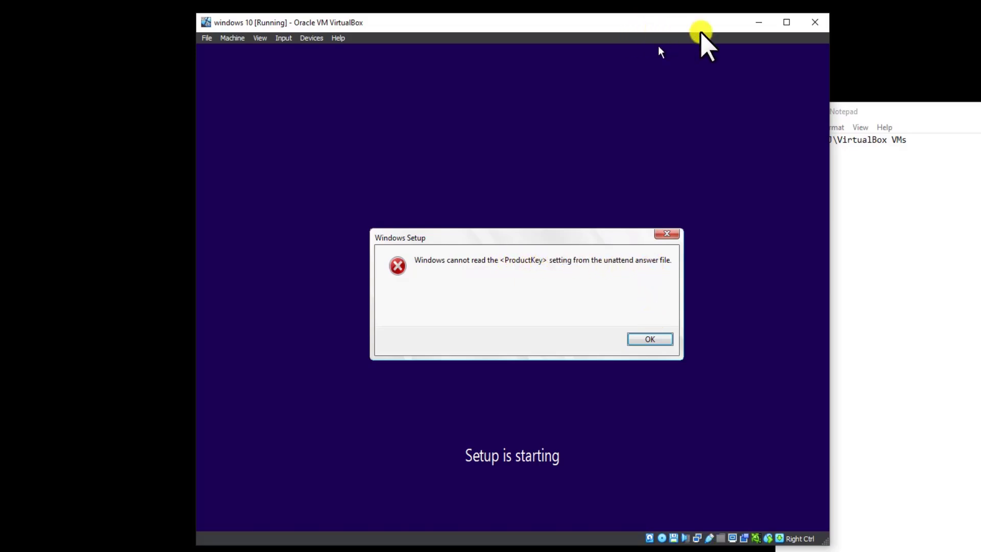
left_click(731, 11)
left_click(812, 23)
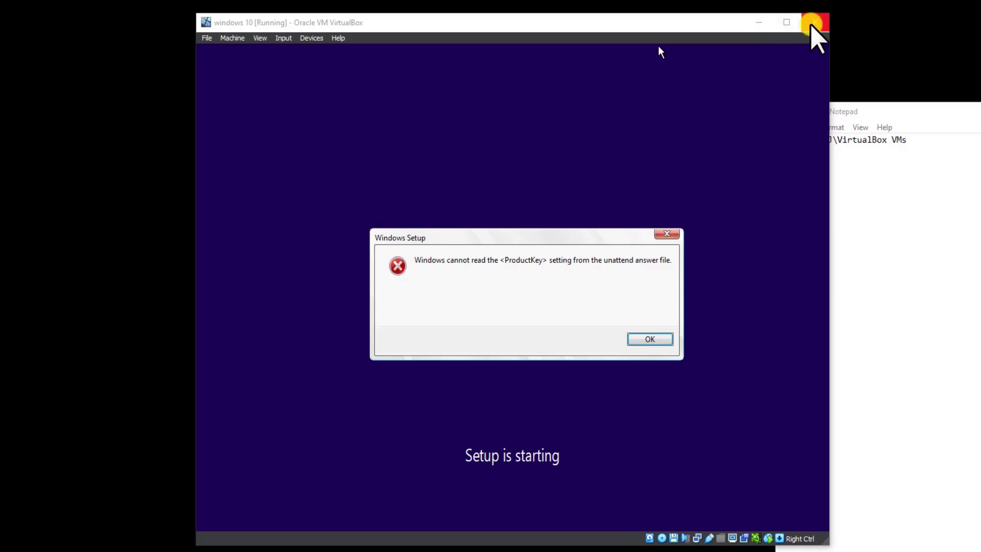
left_click(481, 299)
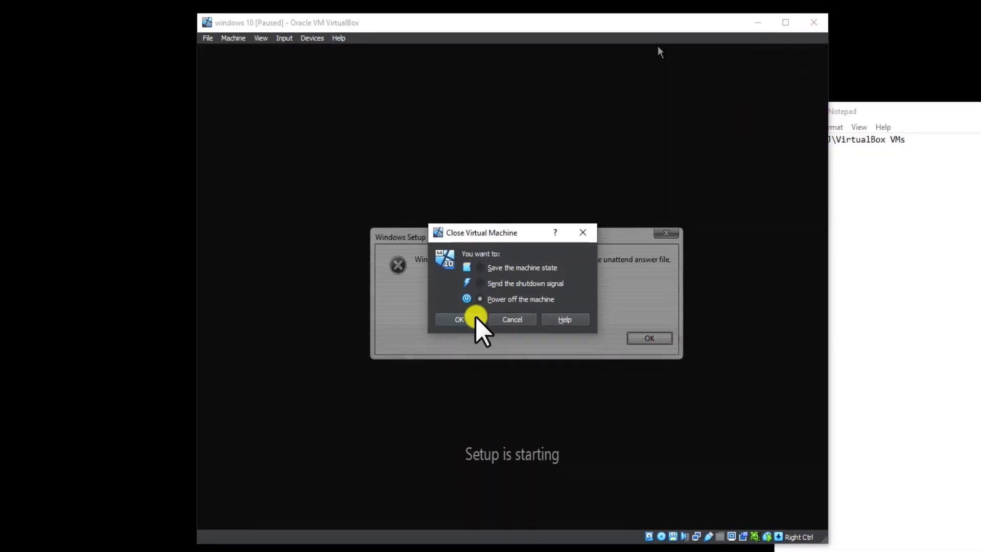
left_click(462, 319)
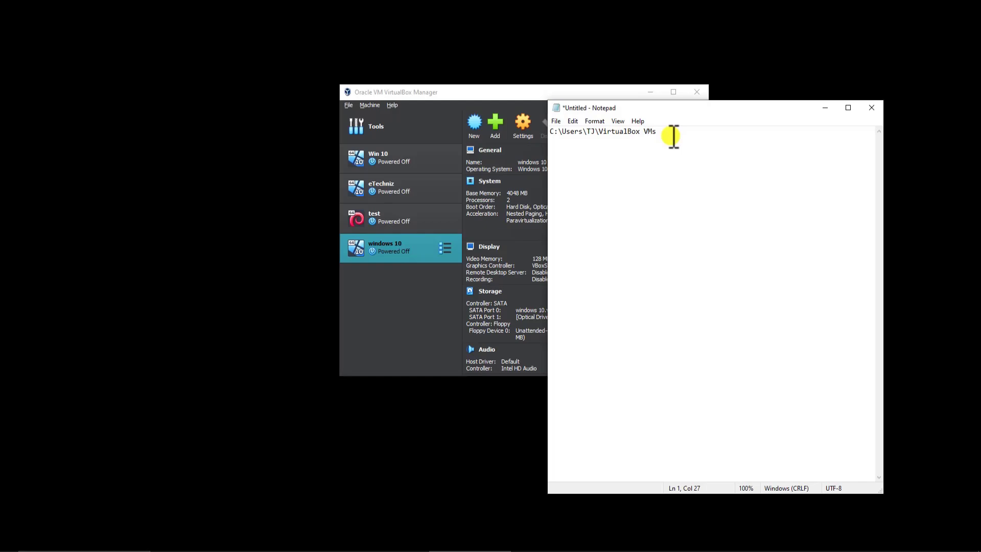
Step: Open the VirtualBox VMs\windows 10 folder in File Explorer, shown as large icons
key("shift+Home")
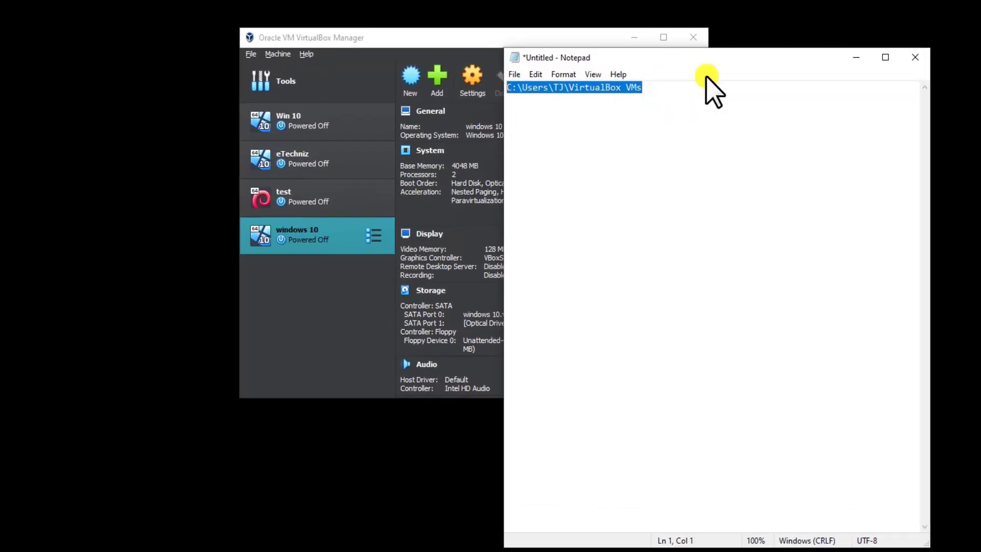
left_click(850, 59)
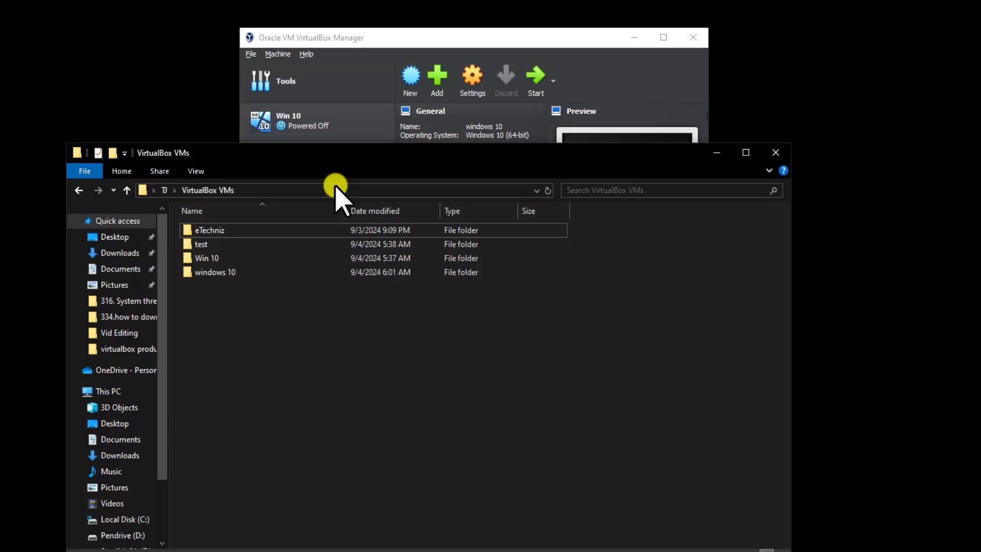
left_click(273, 186)
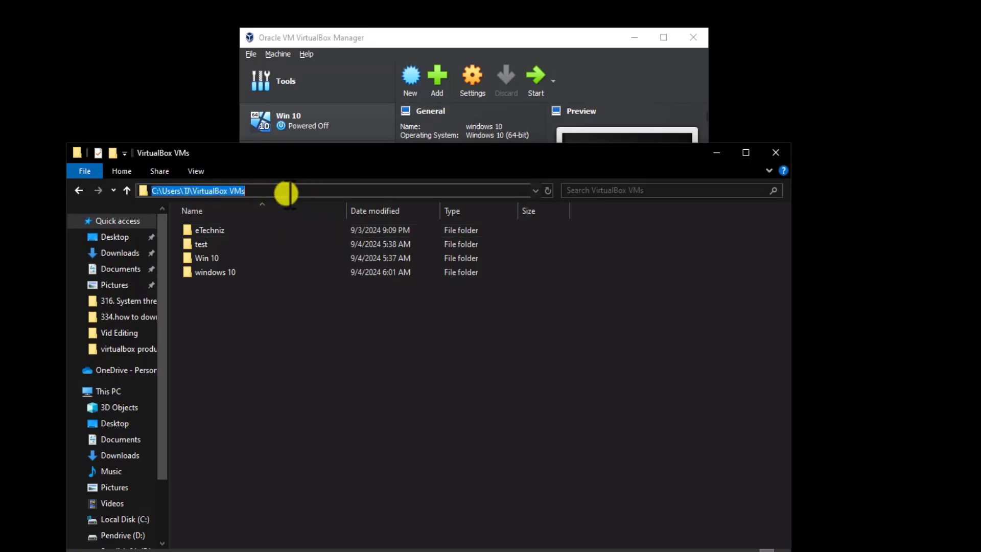
left_click(238, 375)
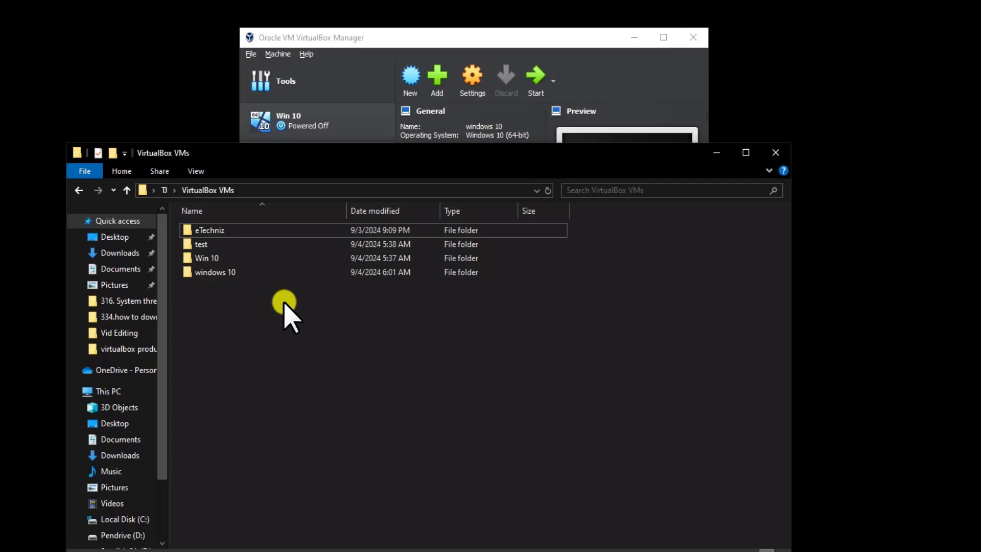
key("ctrl+shift+2")
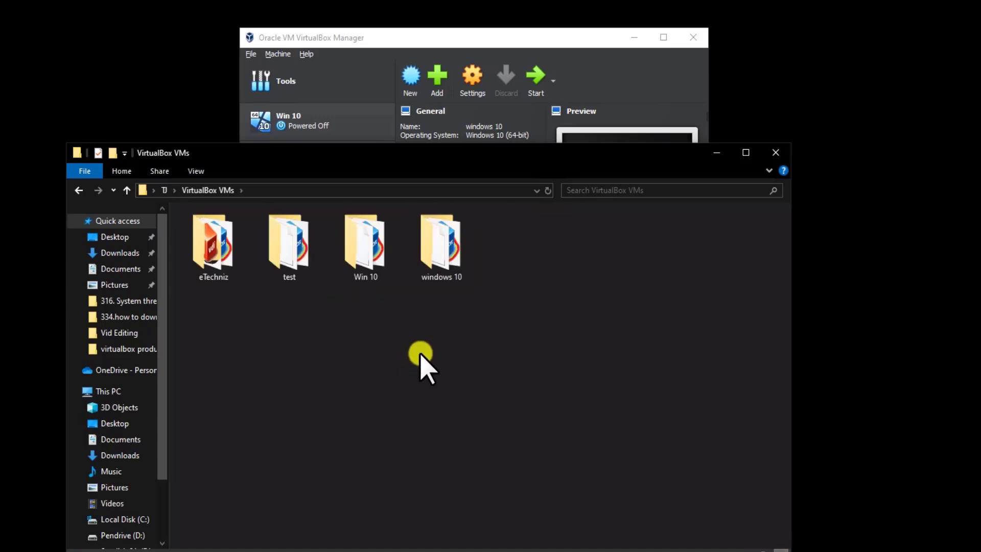
mouse_move(441, 247)
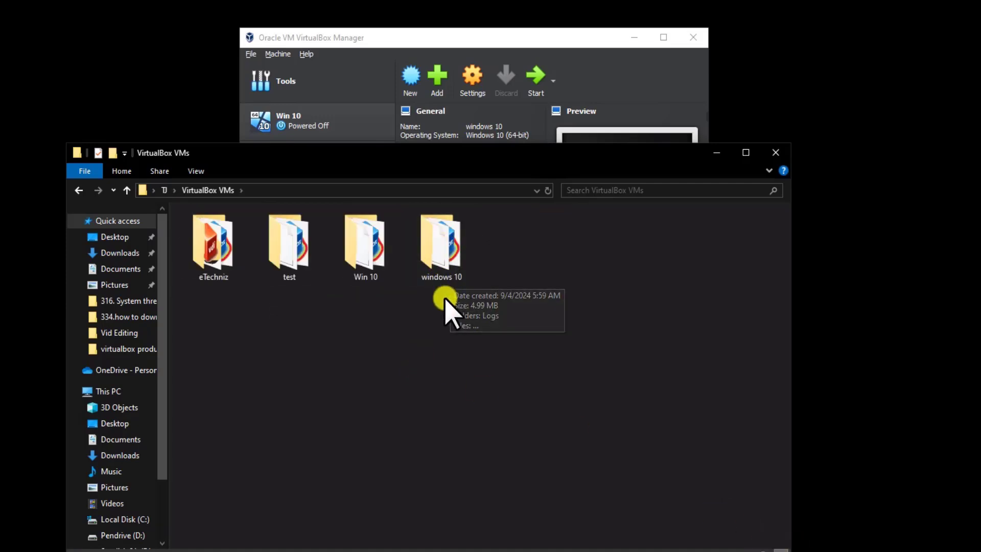
left_click(453, 254)
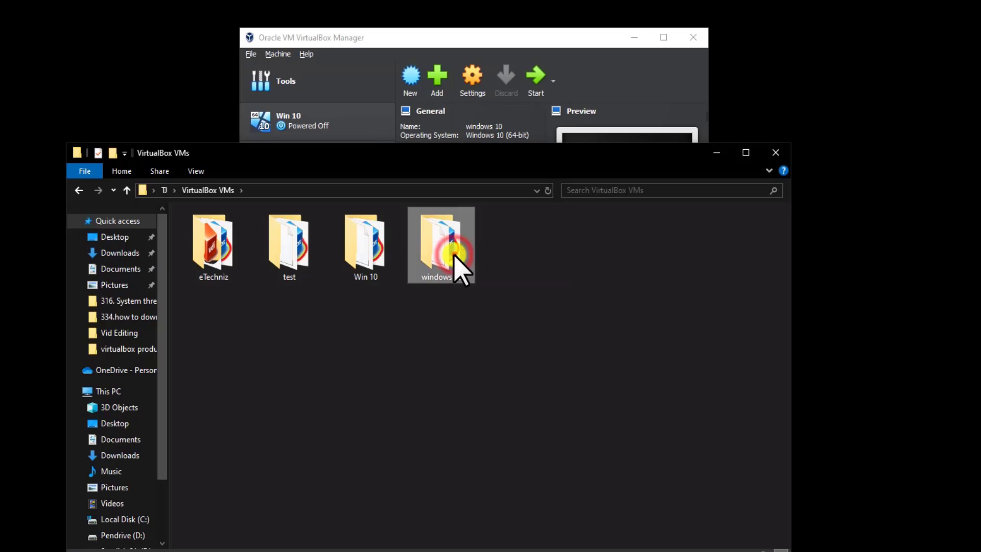
double_click(453, 254)
Step: Permanently delete the Unattended floppy image with Shift+Delete
left_click(295, 288)
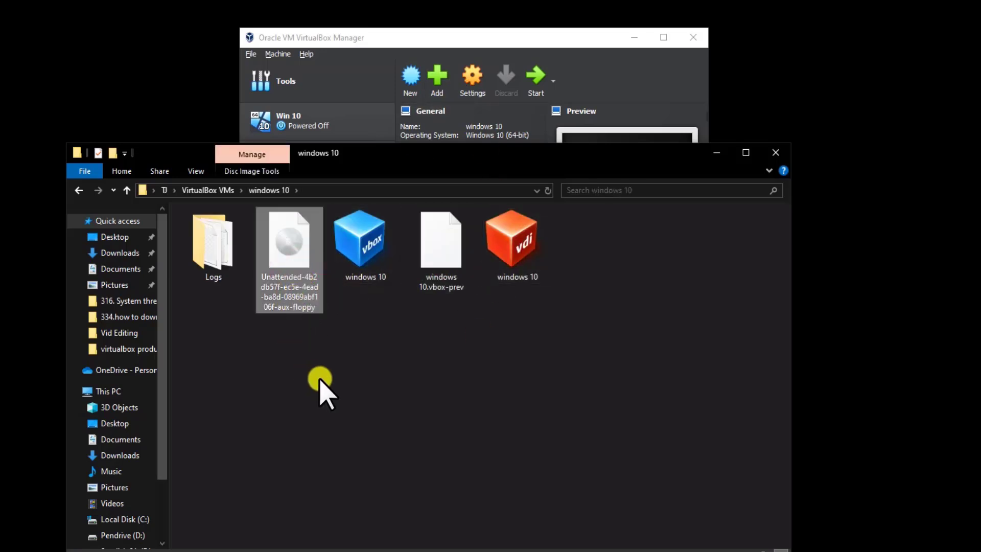
left_click(307, 368)
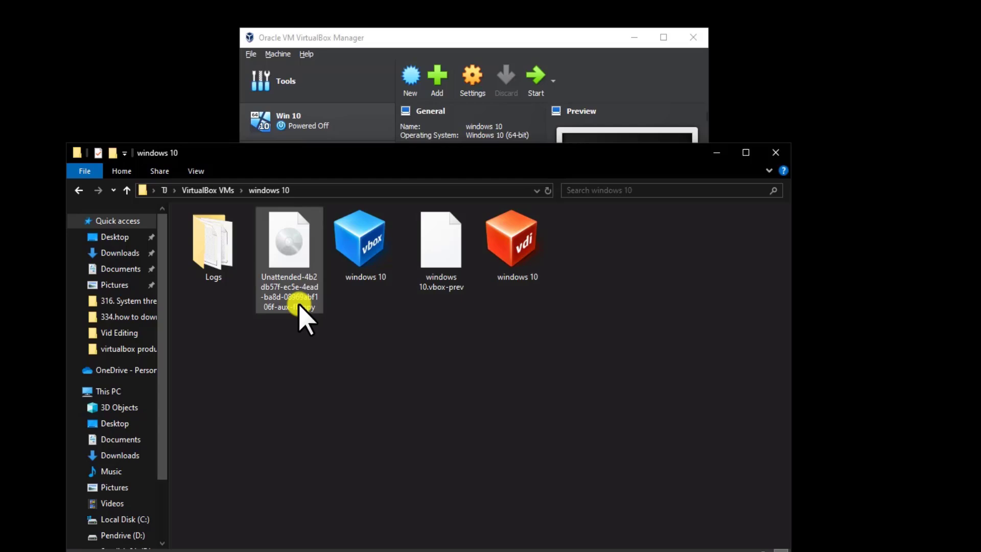
left_click(303, 306)
key("shift+Delete")
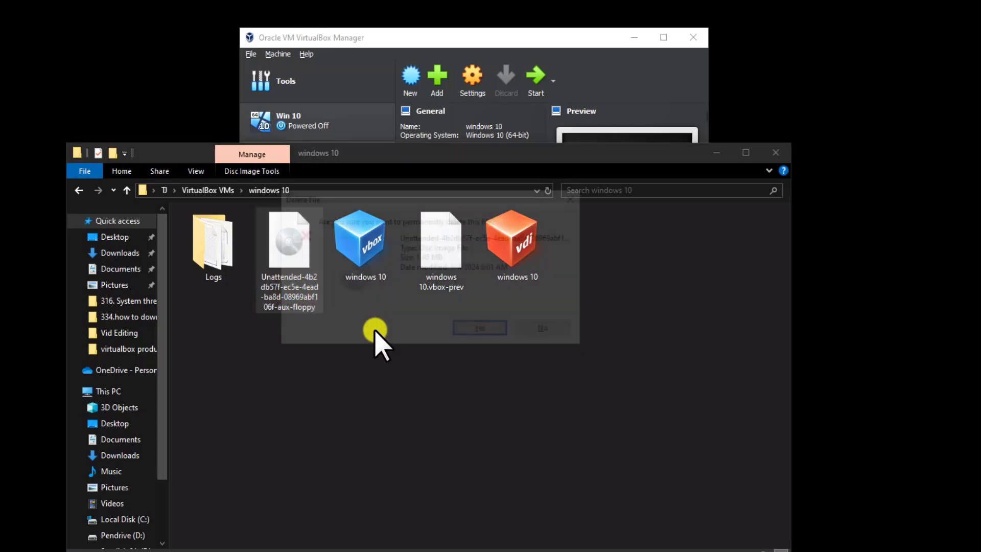
left_click(482, 330)
left_click(718, 153)
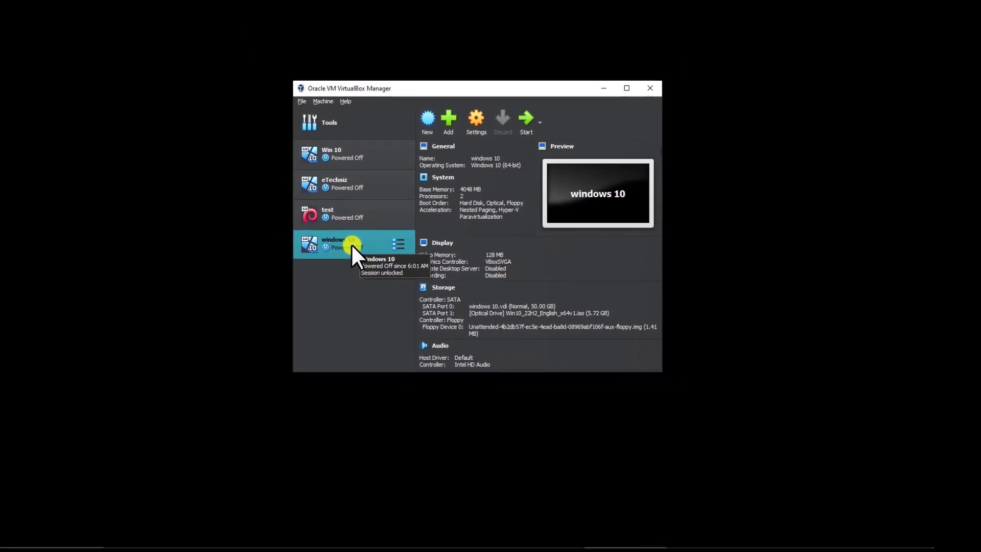
Step: Start the windows 10 VM, keep default language settings, and choose Install now
left_click(352, 243)
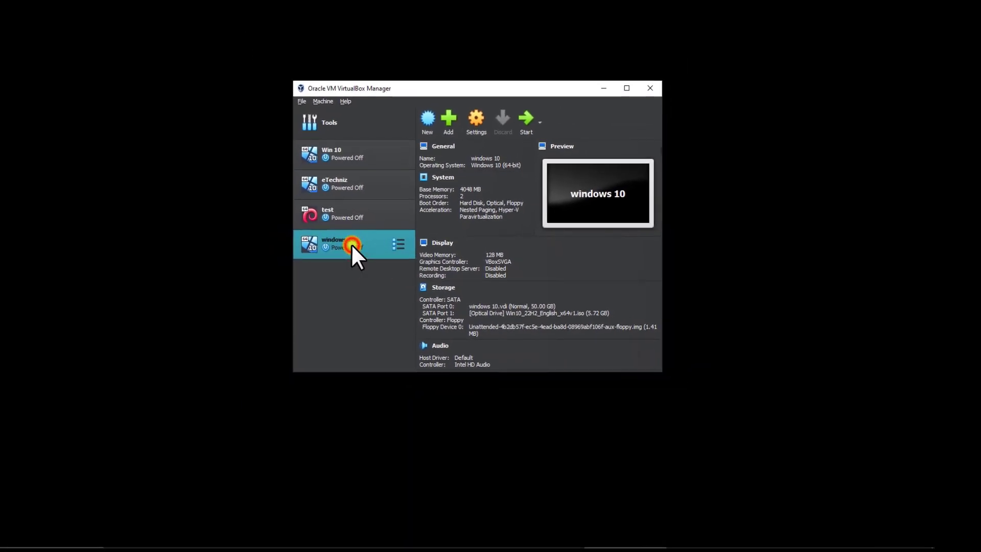
left_click(588, 121)
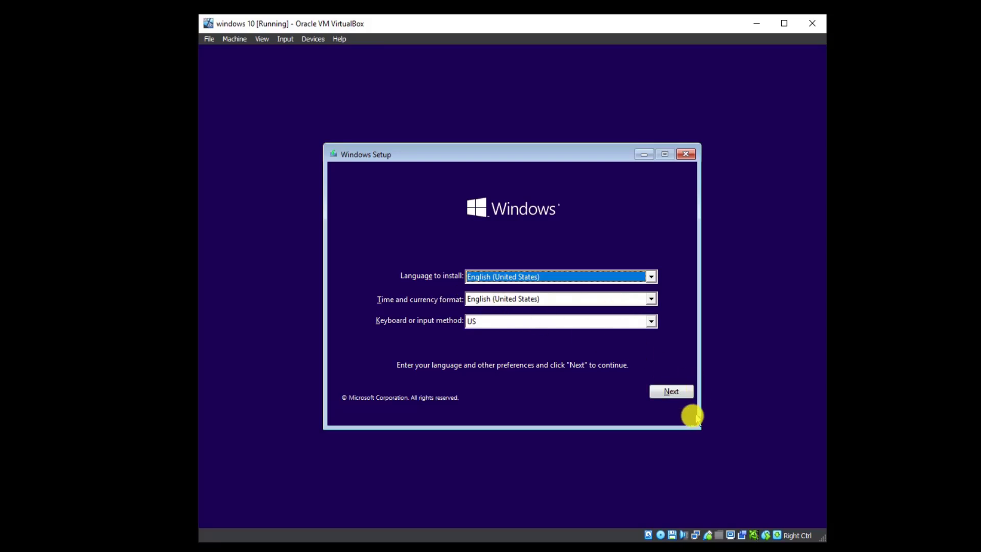
left_click(673, 394)
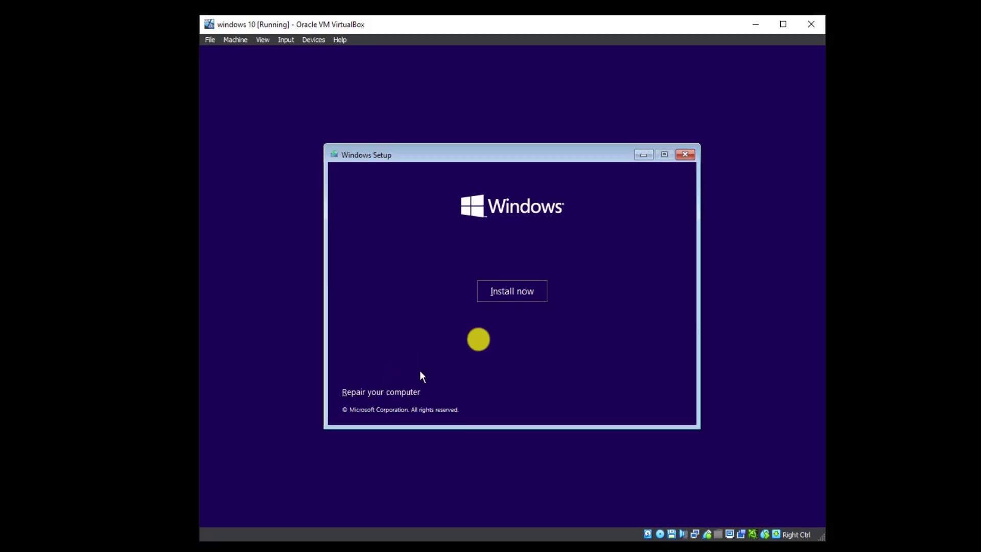
left_click(510, 296)
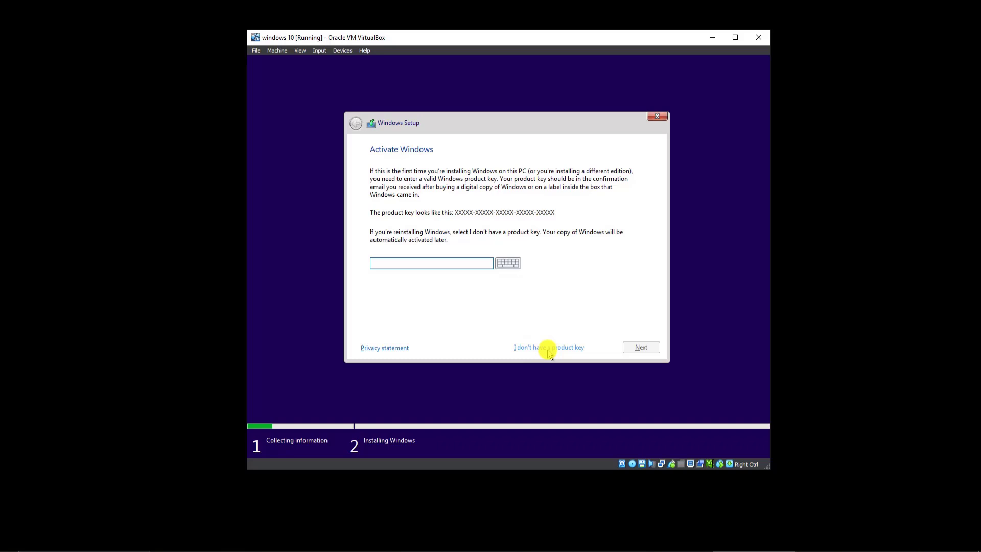
Step: Skip the product key and select the Windows 10 Pro edition
left_click(548, 349)
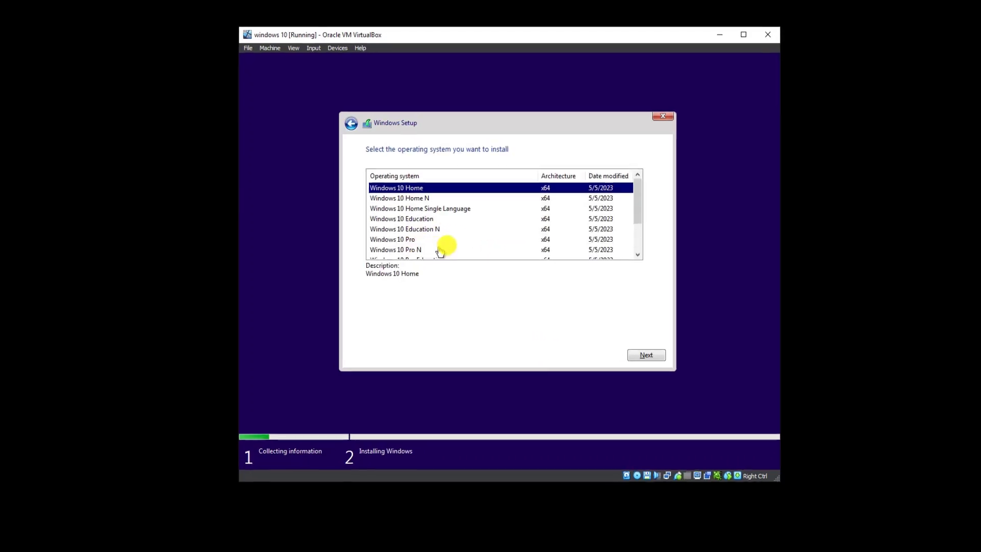
left_click(399, 259)
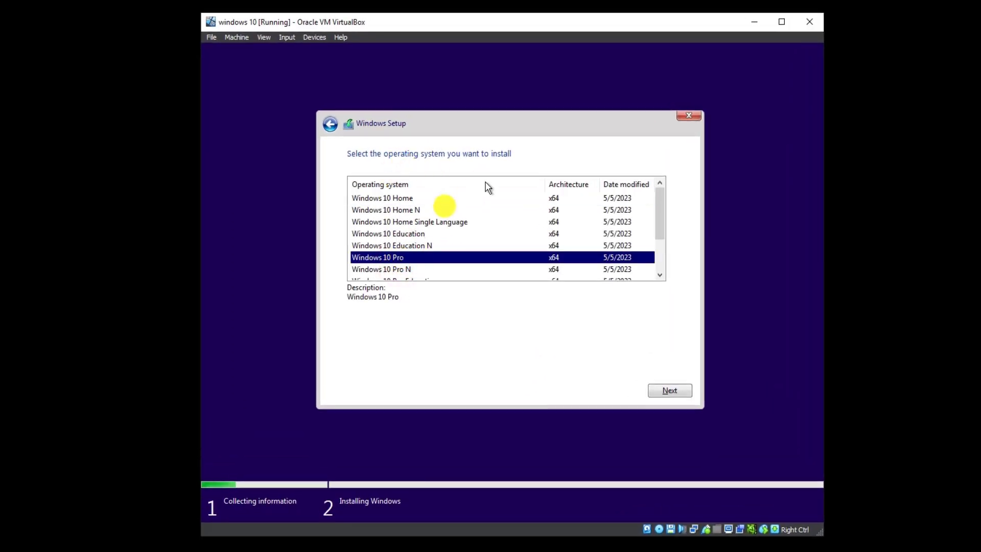
left_click(678, 392)
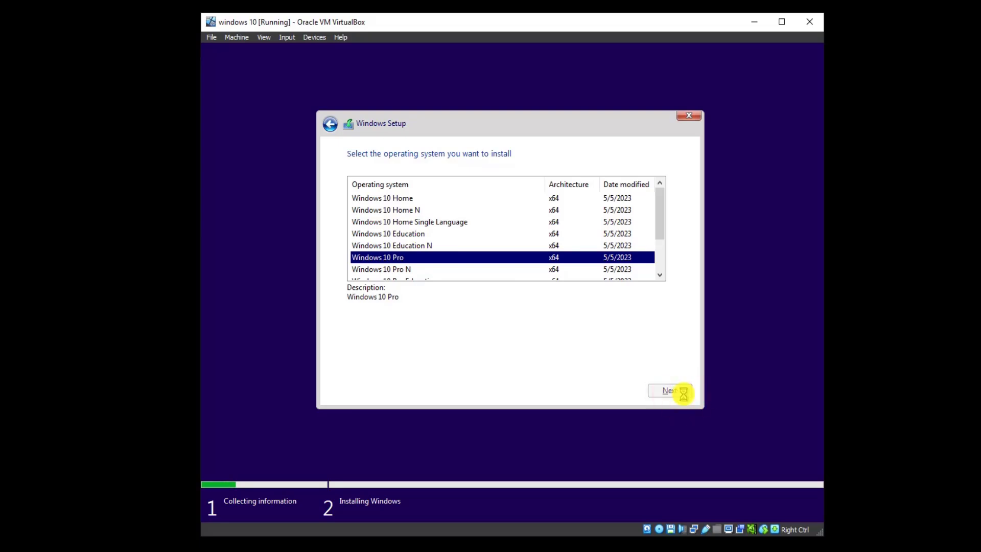
Step: Accept the license terms and choose a Custom installation
left_click(350, 360)
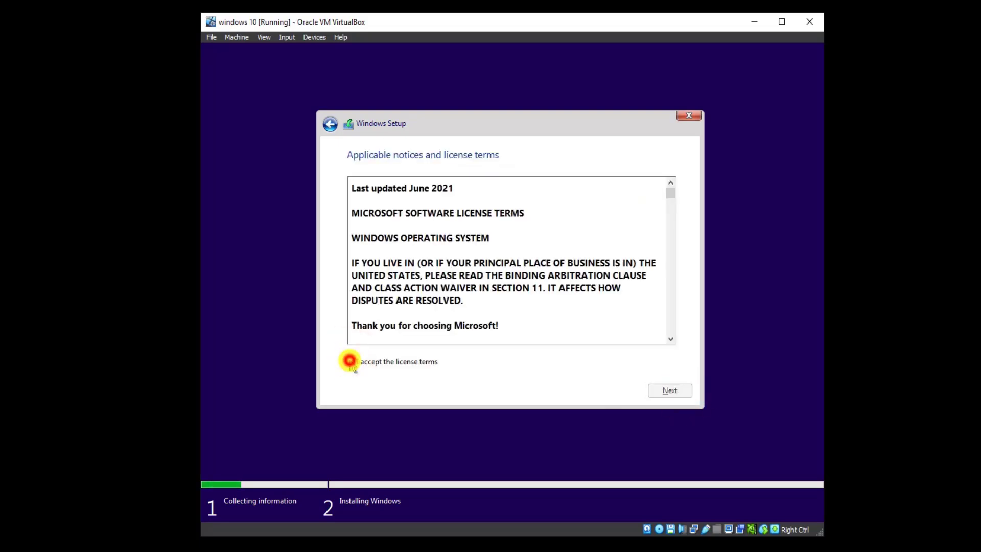
left_click(669, 391)
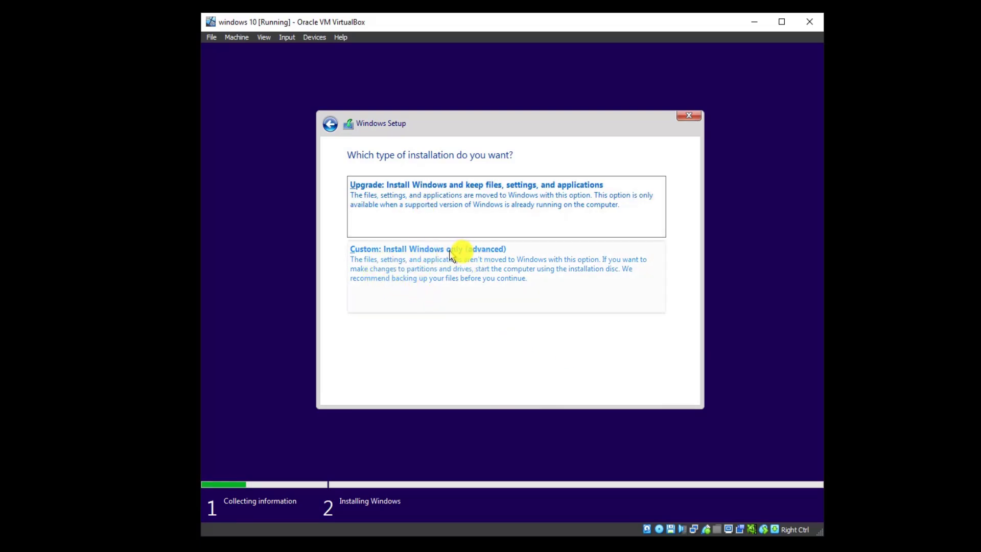
left_click(496, 258)
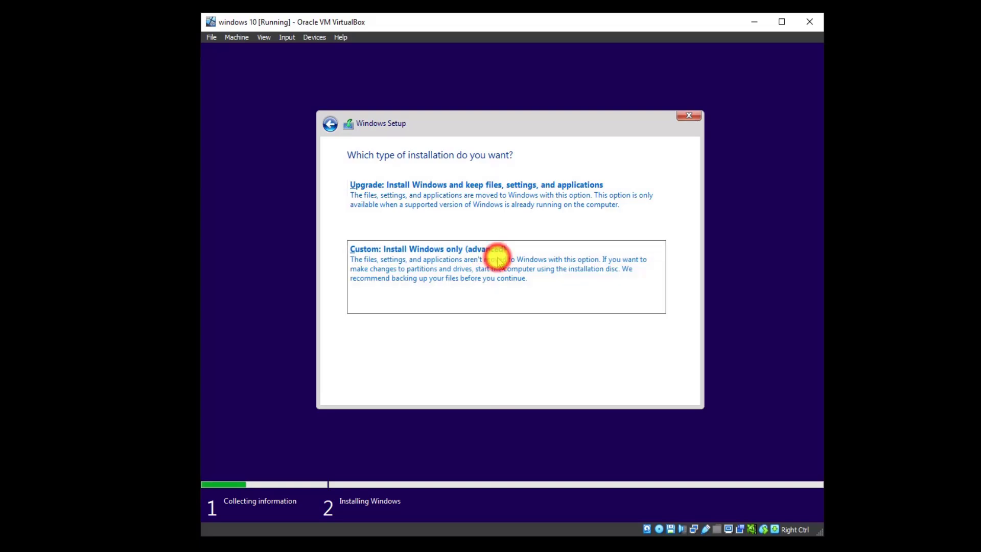
Step: Install Windows onto Drive 0's 50 GB unallocated space
left_click(670, 392)
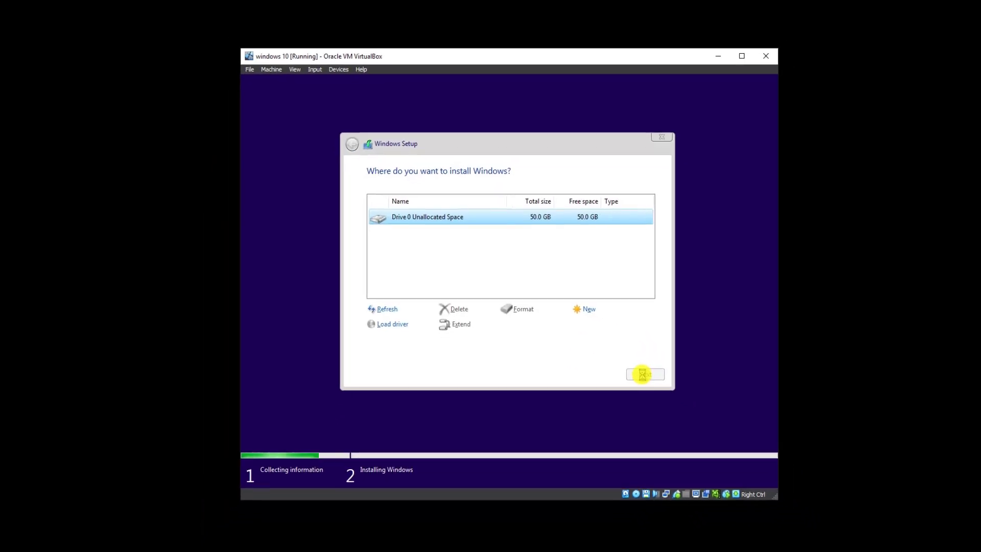